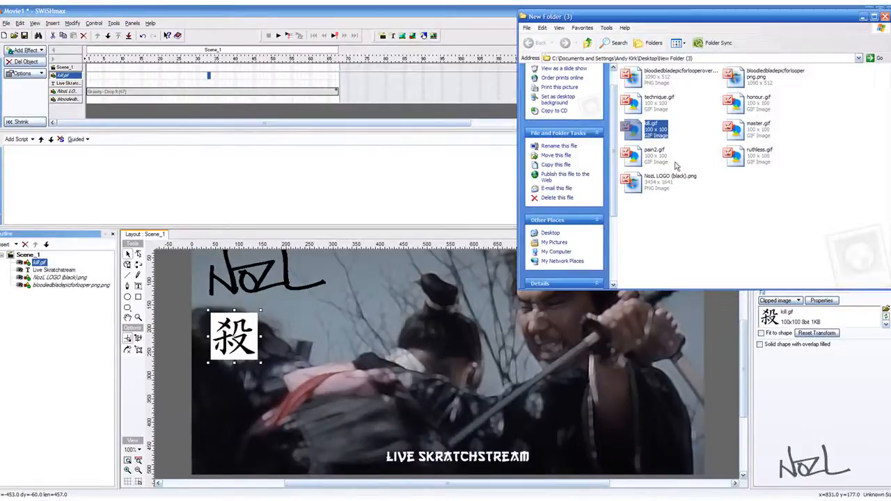
Copy master.gif from the image folder into the scene and place it just right of the kill.gif character.
left_click(757, 130)
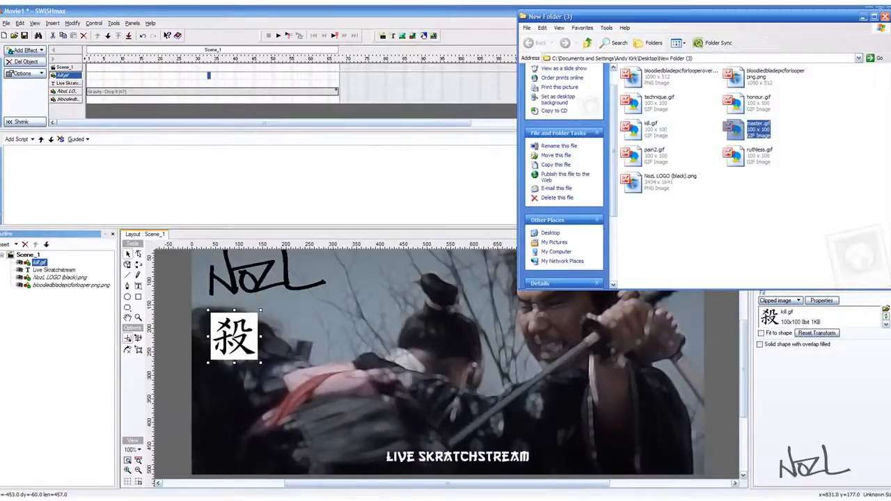
left_click(299, 331)
key("ctrl+v")
left_click_drag(413, 355, 277, 330)
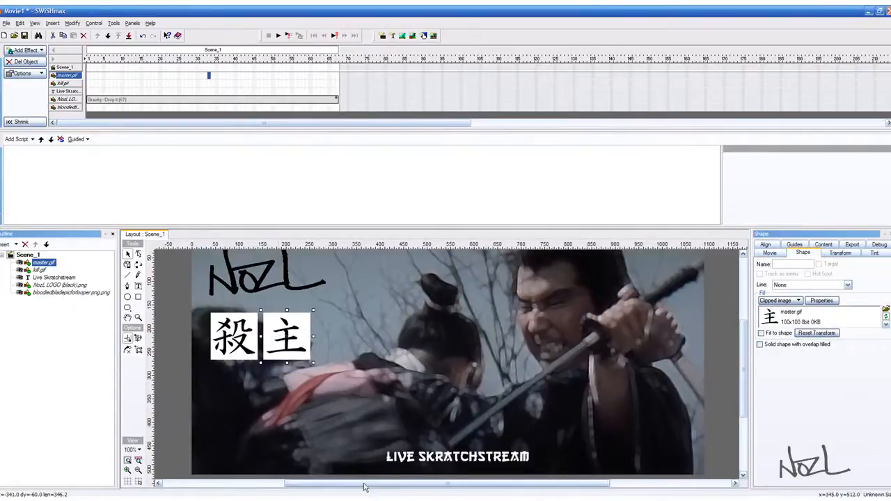
Copy honour.gif from the image folder into the scene and place it just right of the master.gif character.
key("alt+Tab")
left_click(756, 102)
key("ctrl+c")
left_click(355, 338)
key("ctrl+v")
left_click_drag(439, 364, 334, 336)
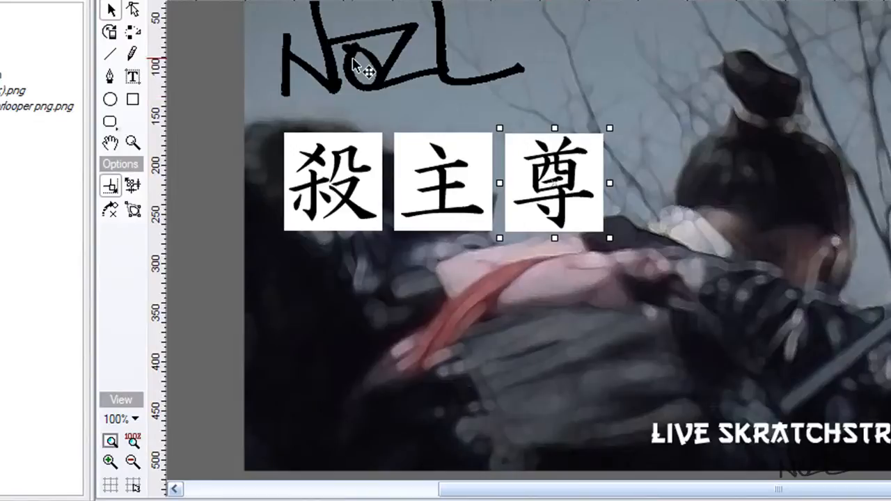
Nudge the honour.gif image slightly left to even out the spacing of the three character images.
left_click(766, 445)
left_click(348, 198)
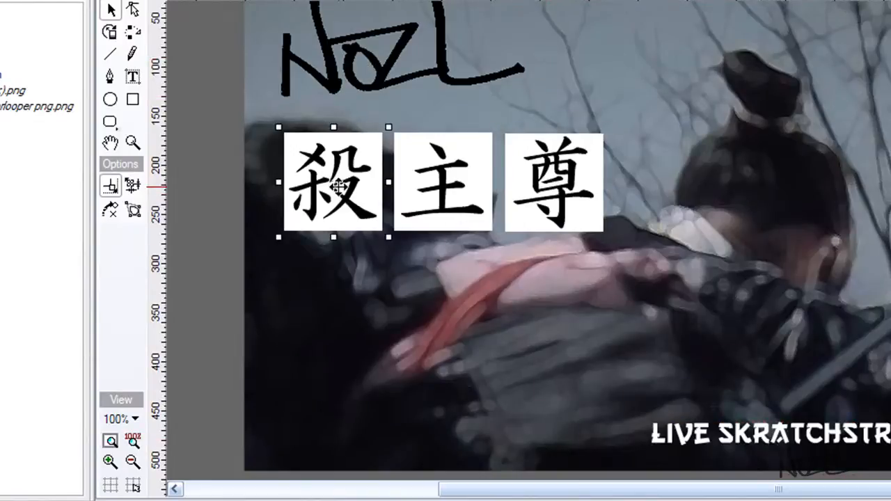
left_click(482, 202)
left_click(546, 193)
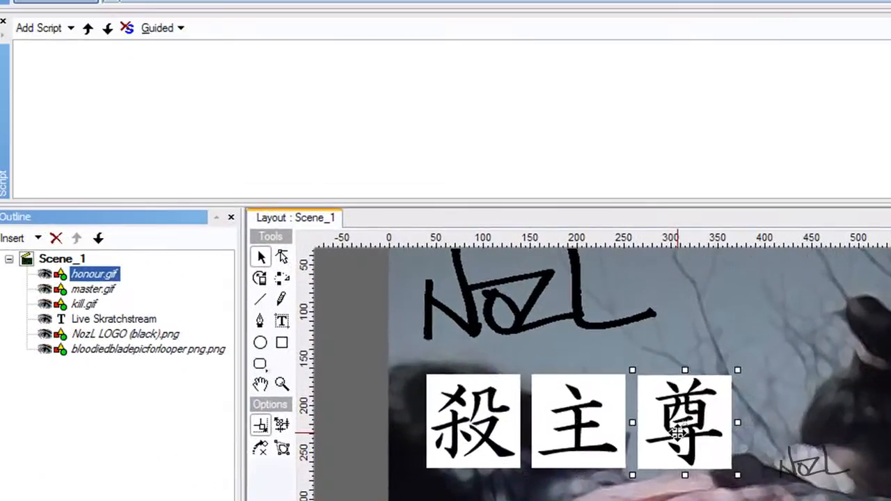
left_click_drag(677, 432, 677, 432)
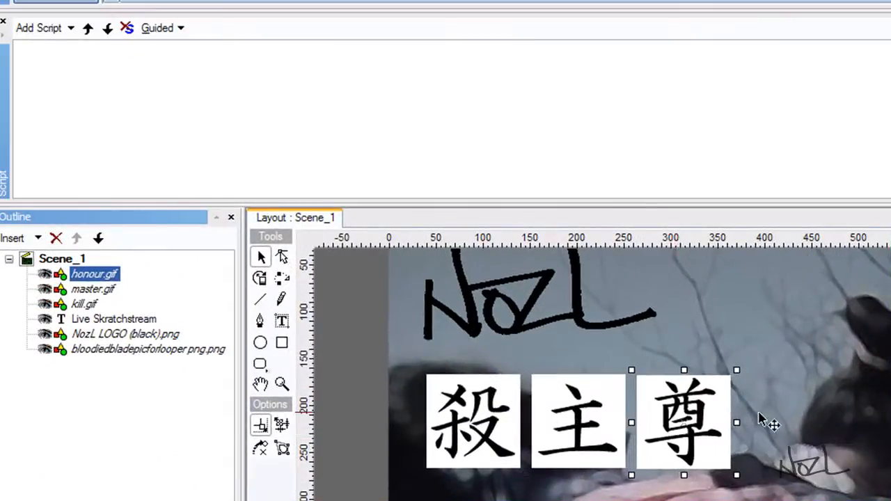
Add an on (press) button event to the kill.gif image.
left_click(463, 415)
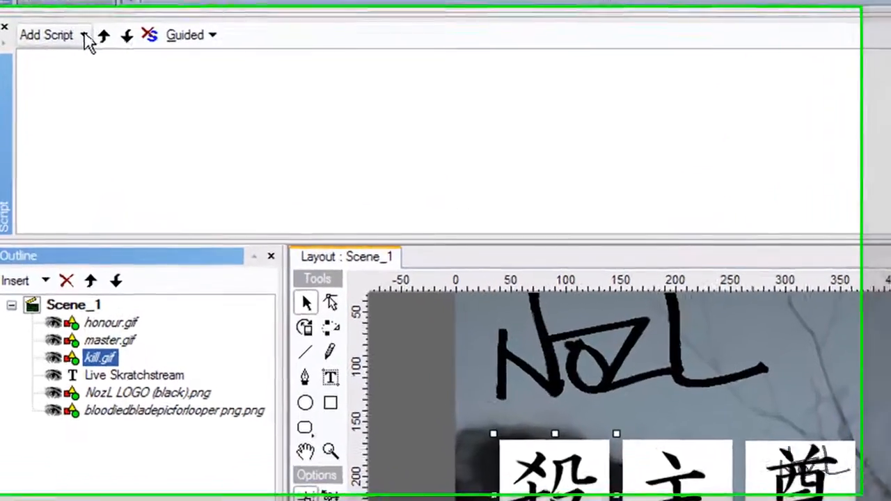
left_click(71, 67)
mouse_move(74, 149)
mouse_move(90, 53)
mouse_move(206, 75)
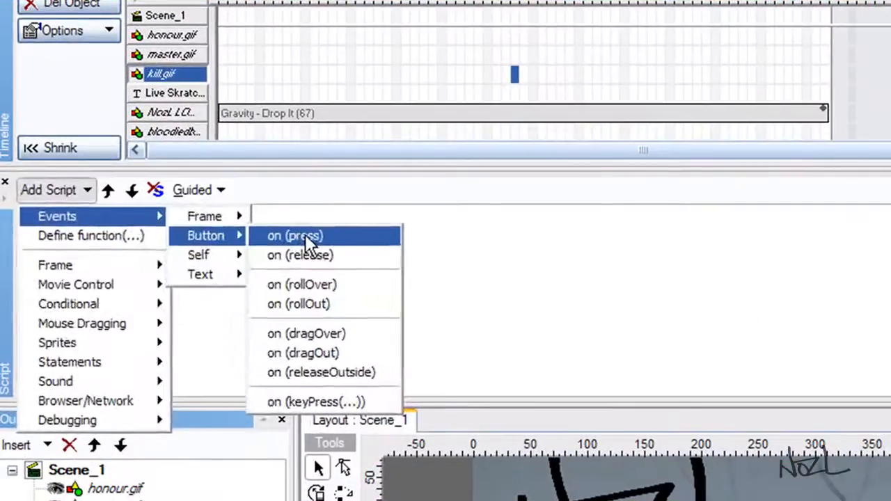
left_click(117, 158)
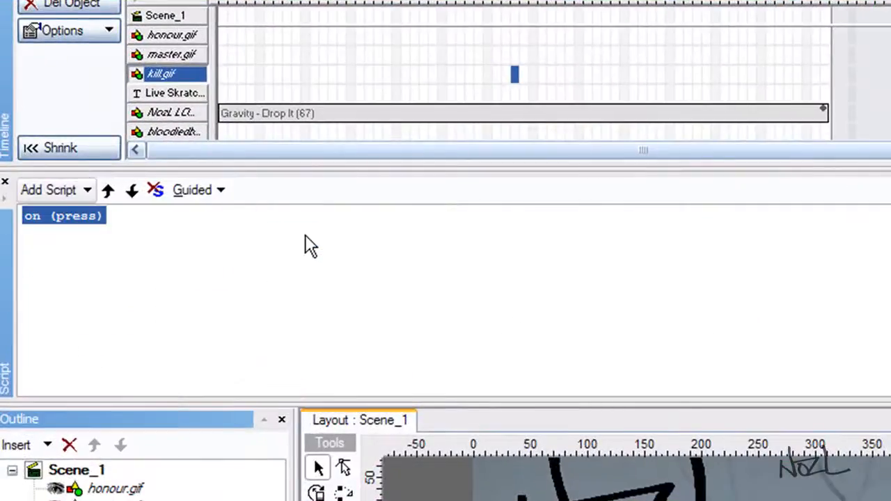
Add a stopAllSounds() action inside the on (press) event of kill.gif.
left_click(87, 190)
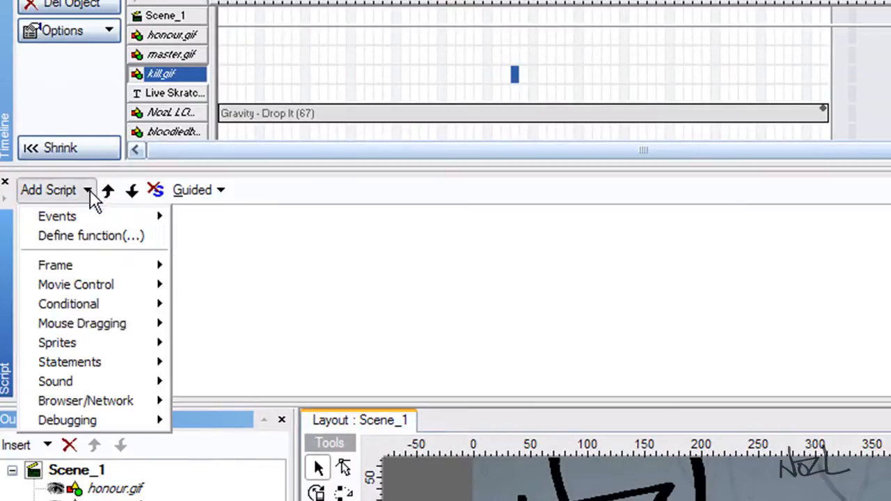
mouse_move(94, 383)
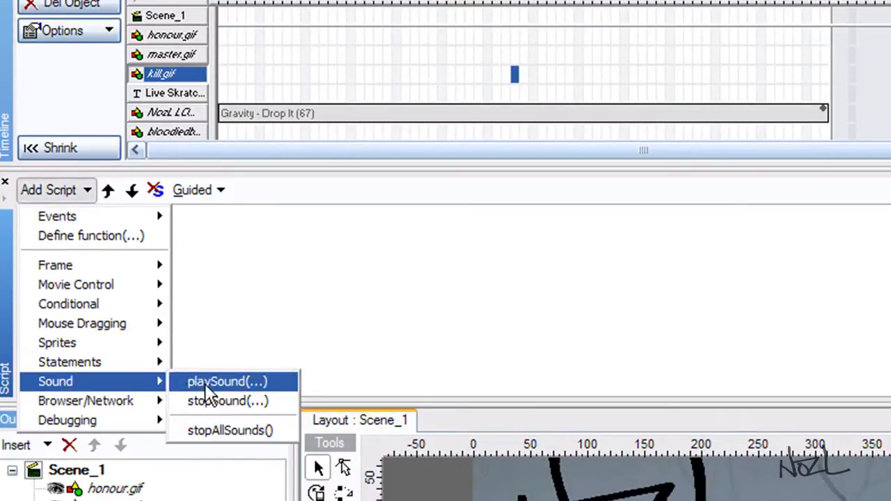
left_click(225, 430)
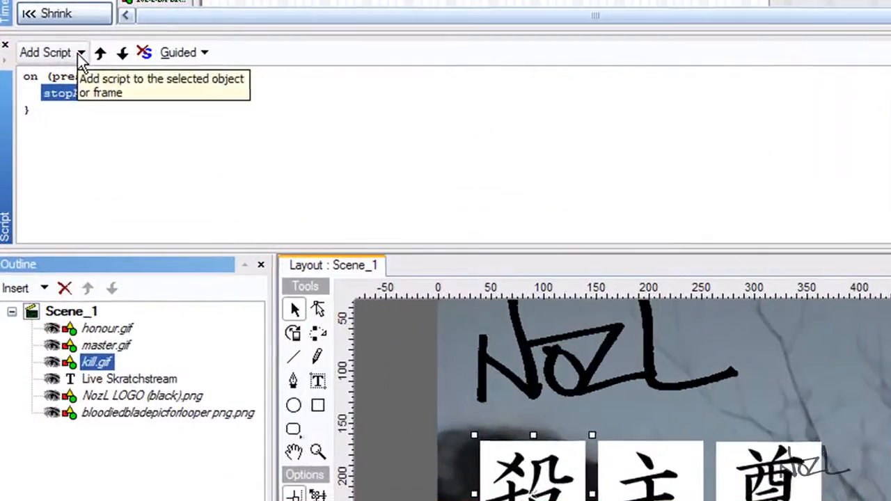
Add an on (release) button event to the kill.gif script.
left_click(37, 140)
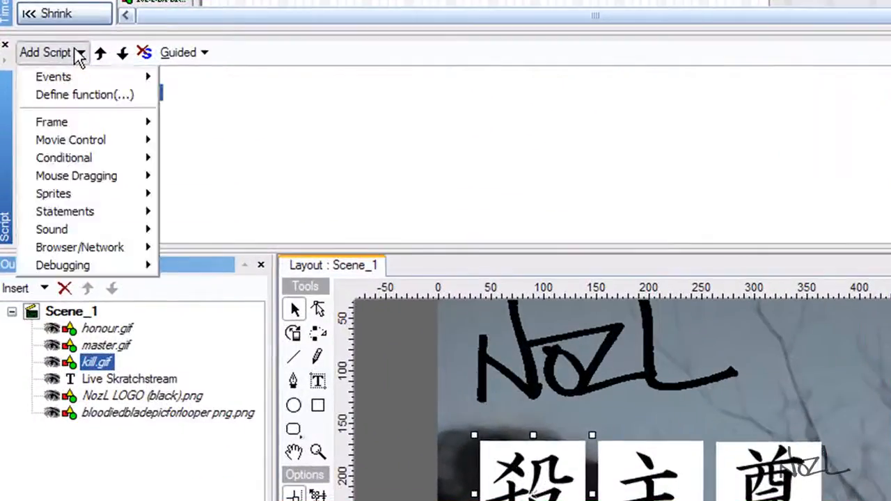
mouse_move(69, 73)
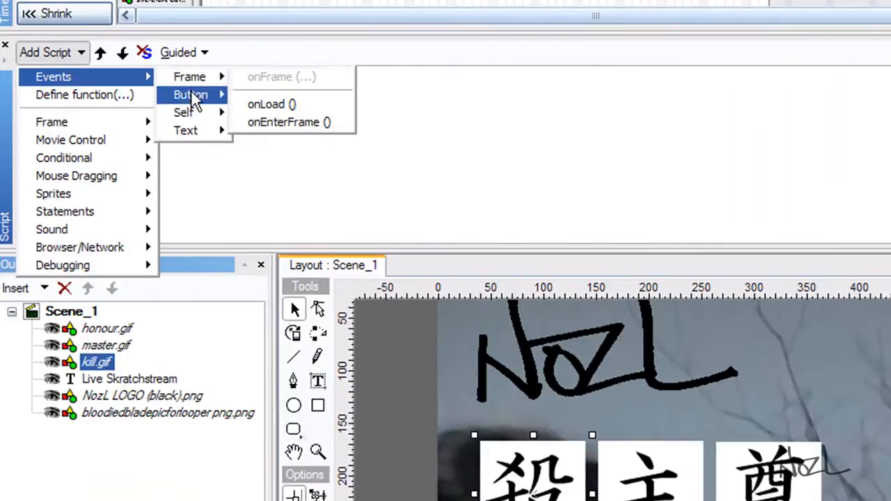
mouse_move(193, 90)
left_click(273, 112)
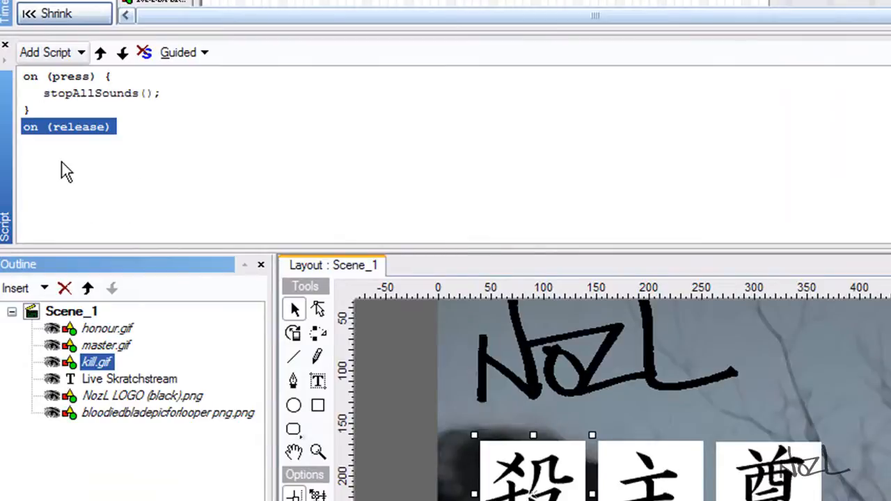
Add a playSound action inside the on (release) event of kill.gif.
left_click(79, 54)
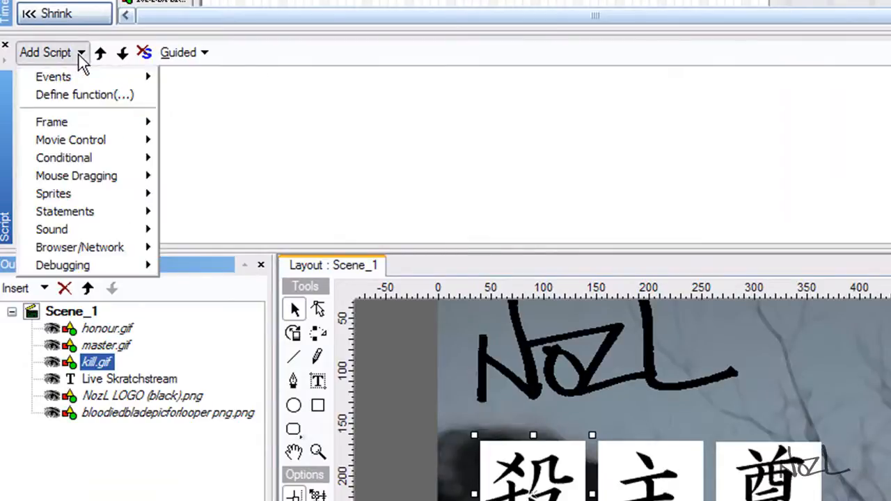
left_click(179, 108)
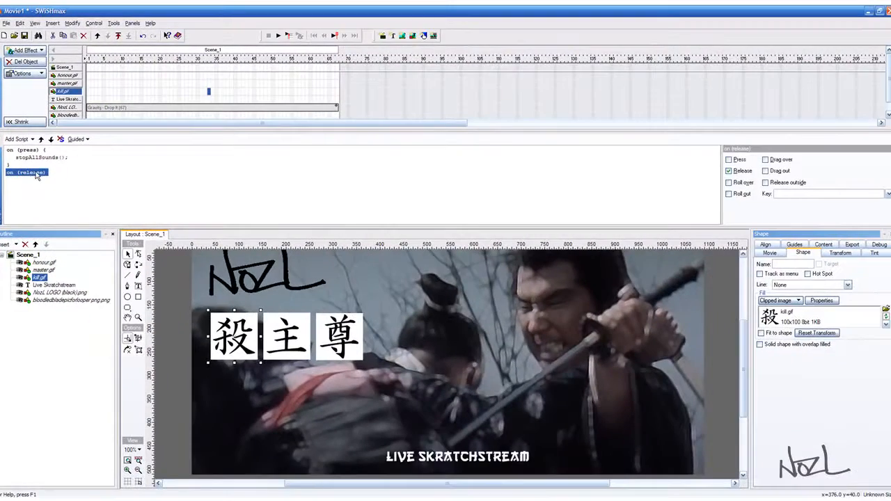
left_click(21, 139)
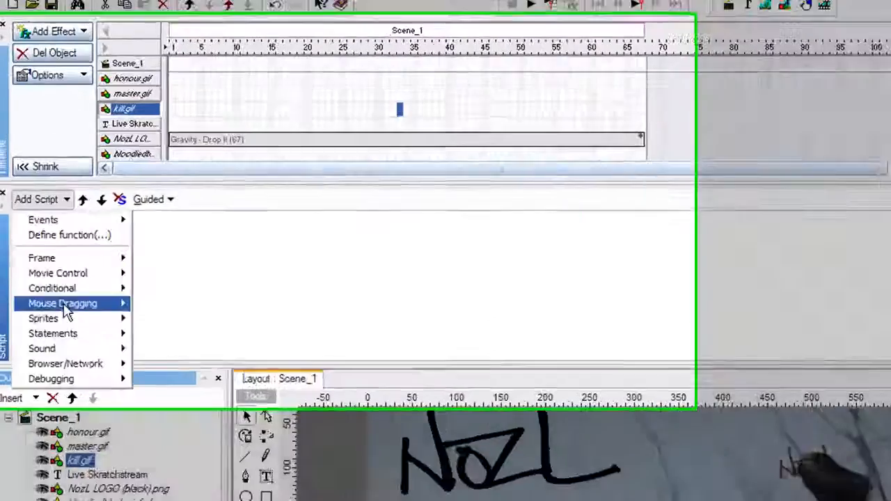
mouse_move(67, 351)
left_click(177, 350)
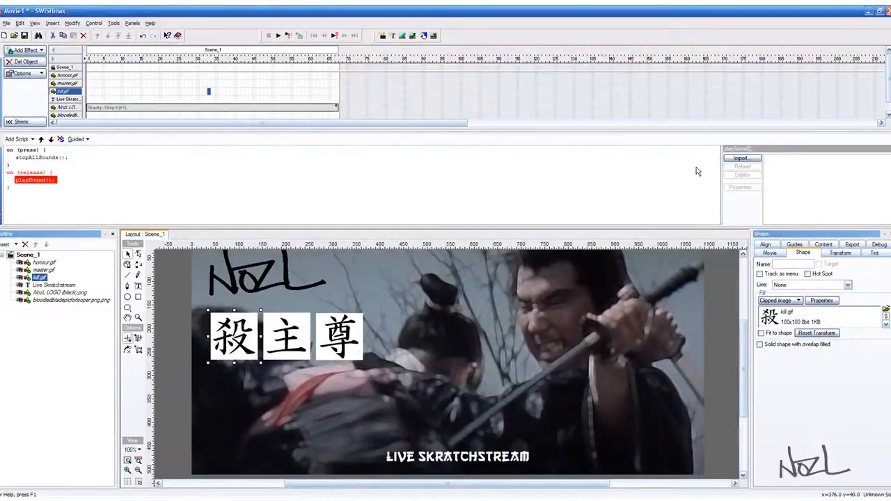
Import scratch Beat 2 July 10.wav from the scratch beats folder and assign it to the playSound action.
left_click(742, 162)
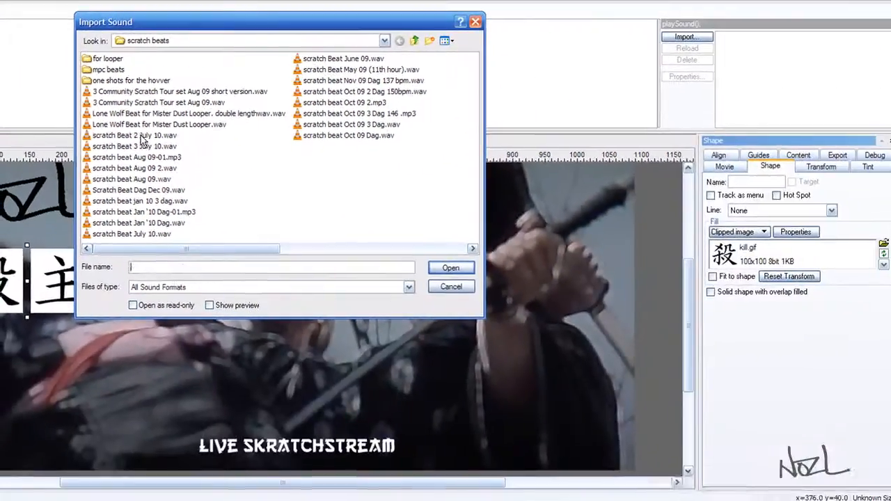
left_click(223, 204)
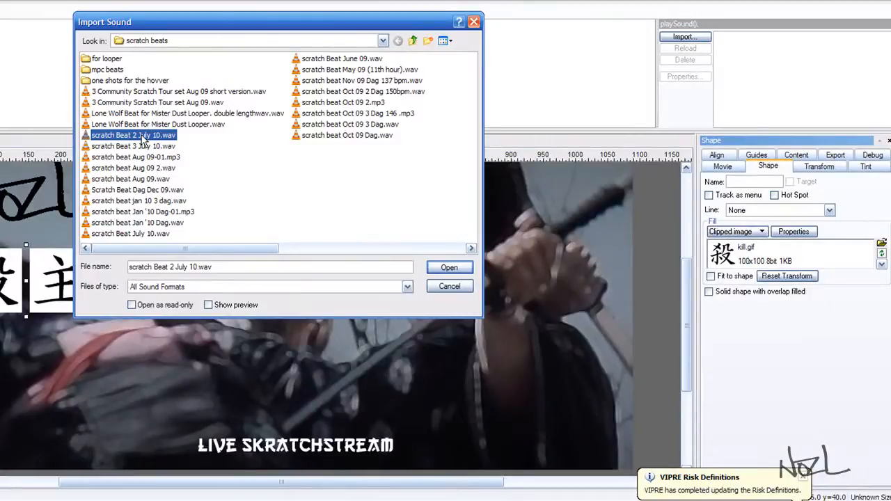
left_click(804, 478)
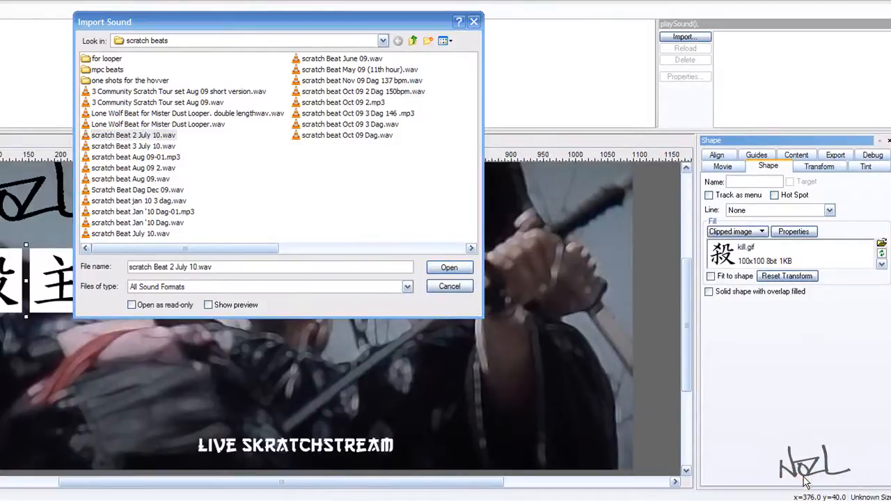
left_click(137, 137)
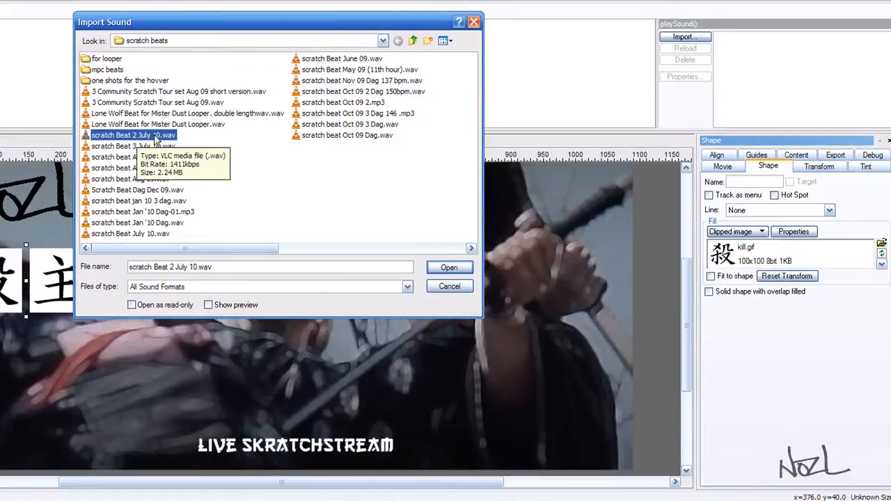
left_click(447, 268)
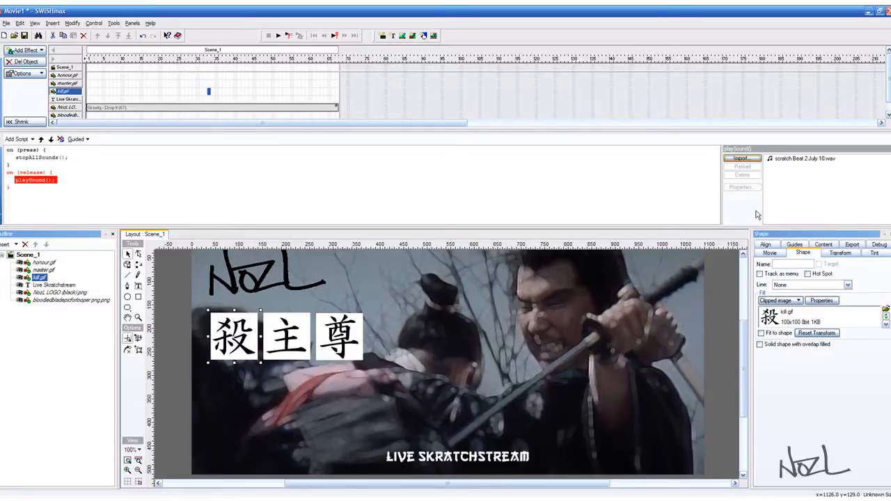
left_click(796, 160)
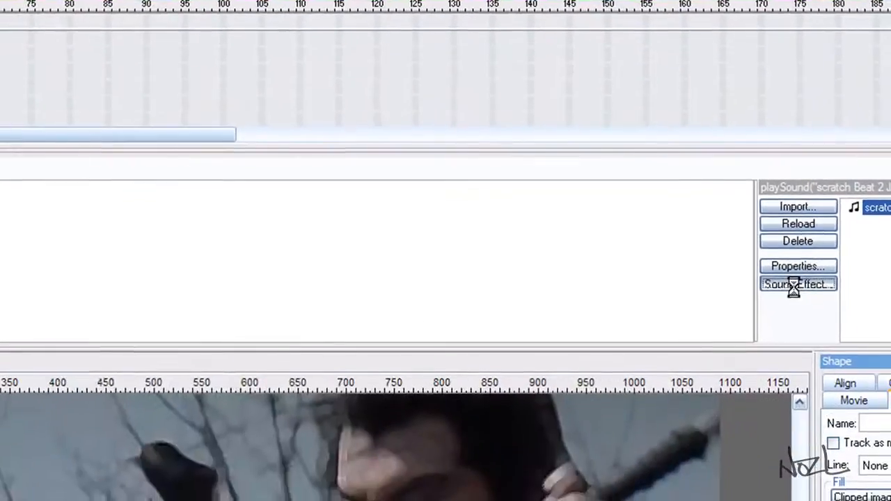
In the sound's effect settings, enter 999999 loops and enable not playing the sound if it is already playing.
left_click(820, 415)
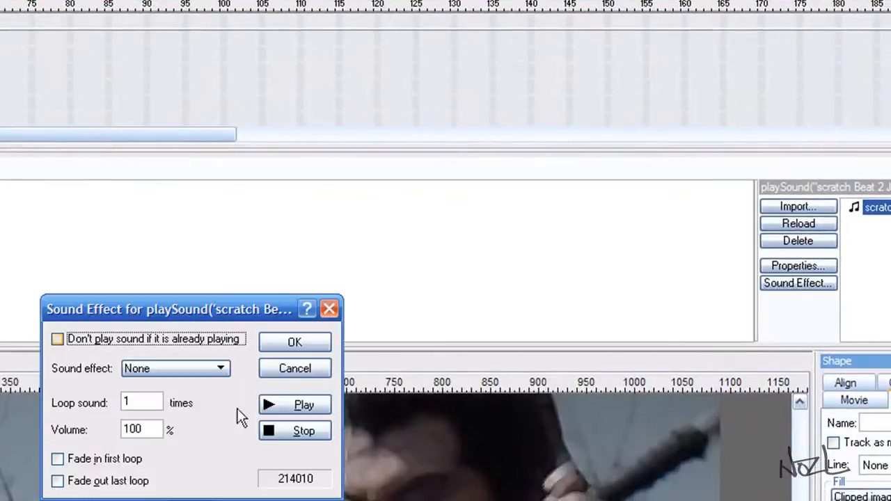
double_click(149, 402)
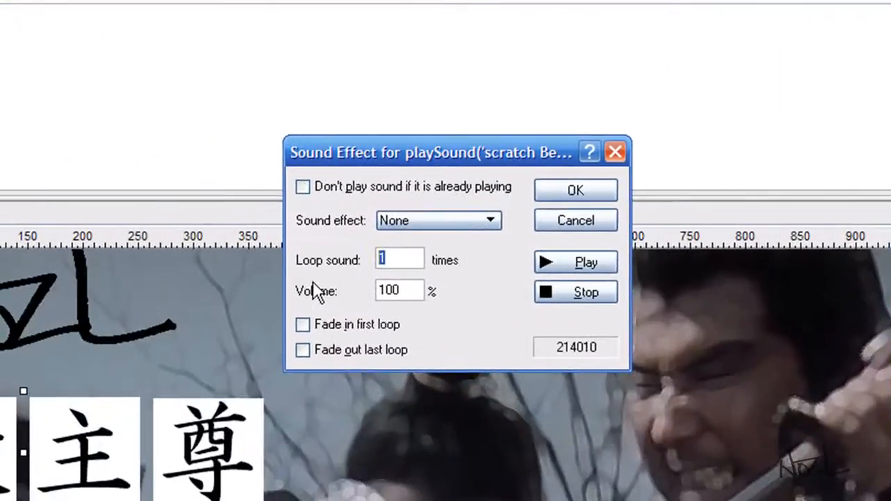
type("999999")
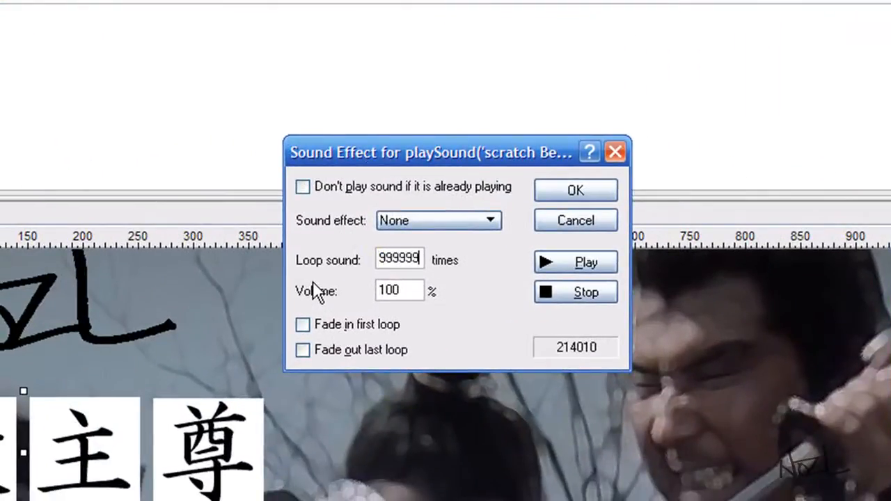
left_click(303, 187)
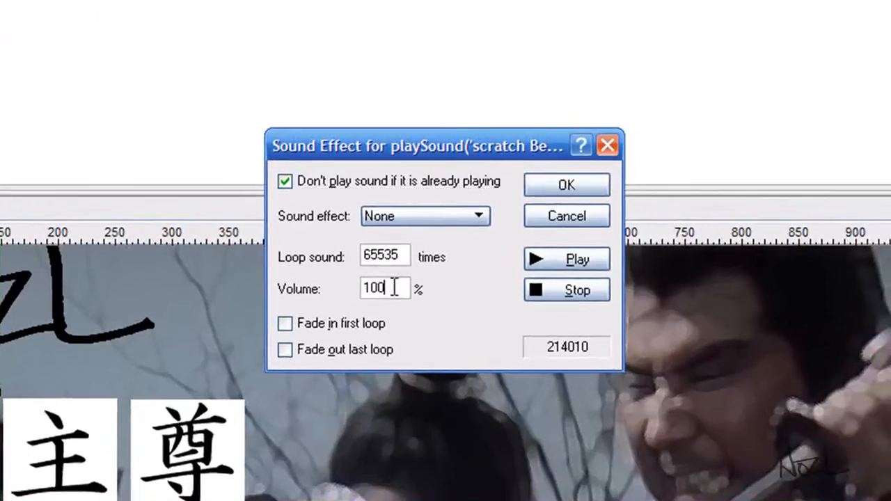
Set the sound's volume to 80% and apply the sound effect settings.
left_click_drag(511, 231, 483, 229)
left_click(398, 290)
double_click(372, 287)
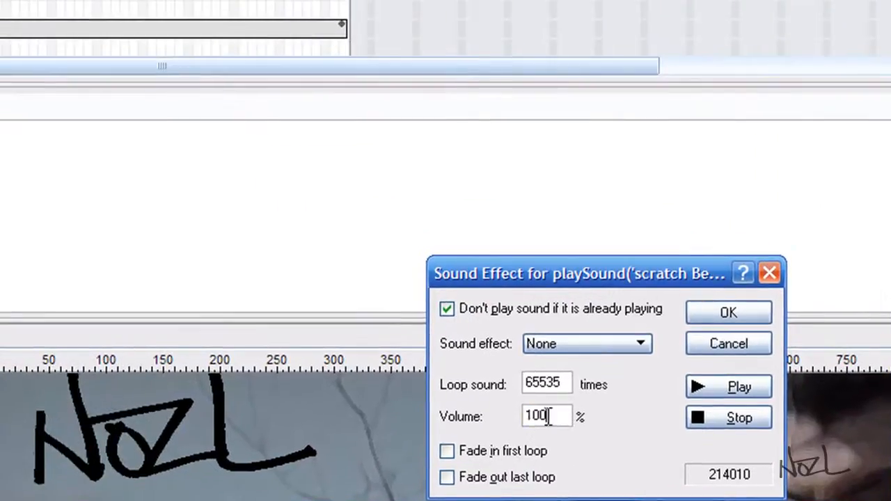
type("80")
left_click(743, 310)
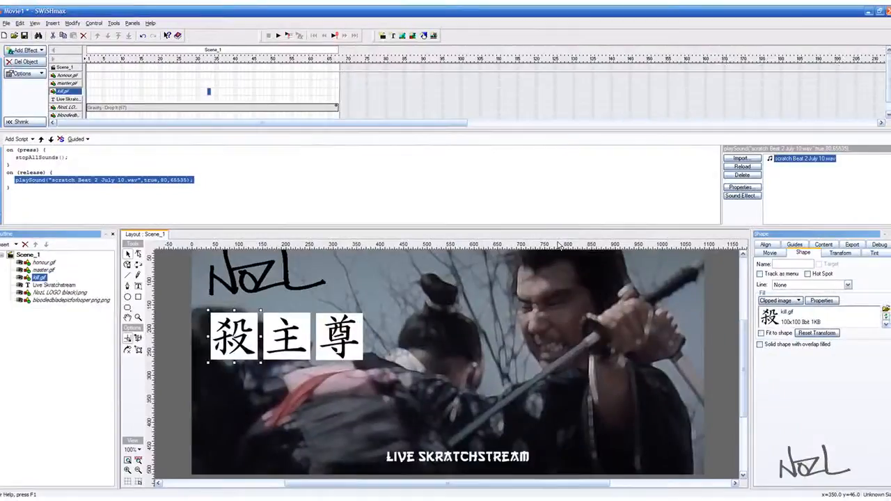
Set the volume of the kill.gif playSound action to 100%.
left_click(742, 195)
double_click(415, 267)
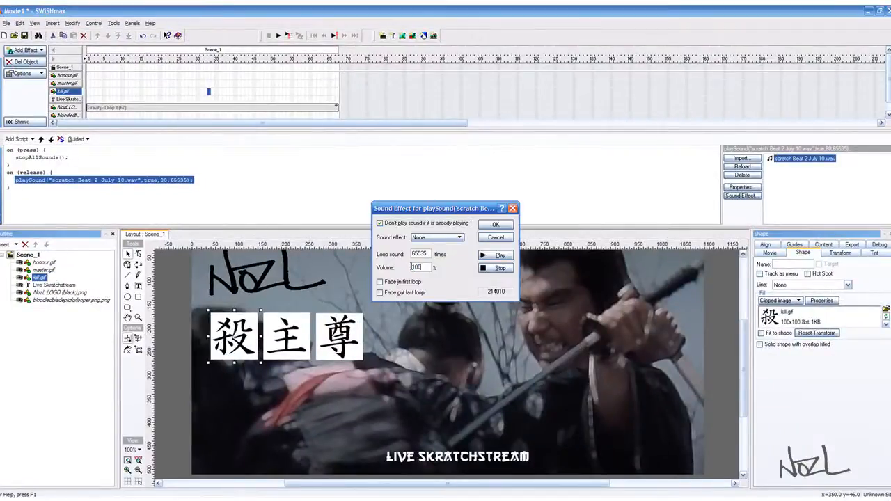
key("Return")
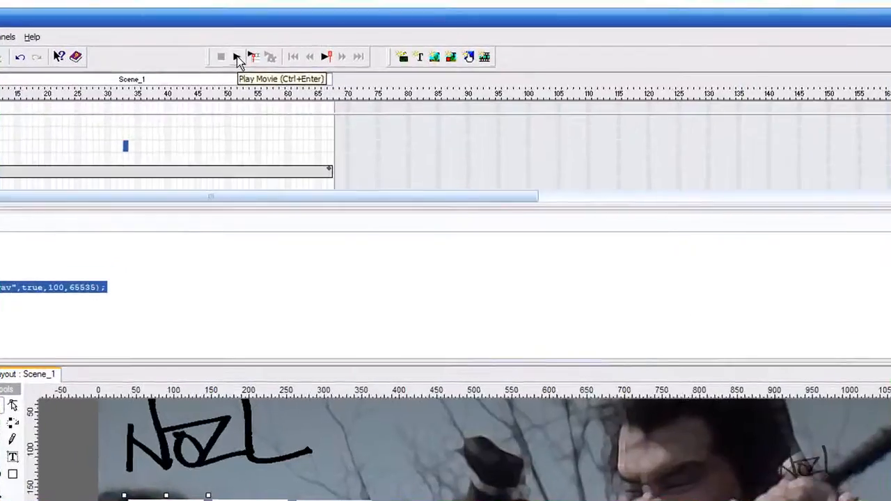
Play the movie to test the kill.gif button, and stop the playback.
left_click(278, 37)
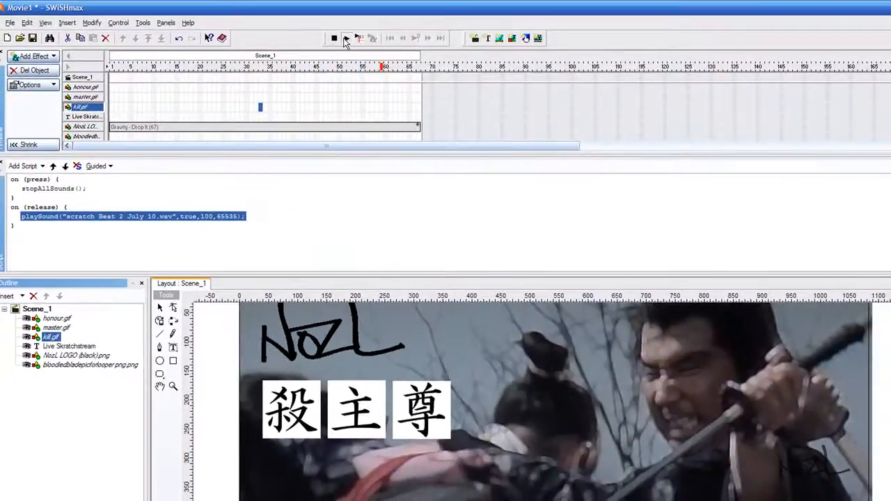
left_click(333, 38)
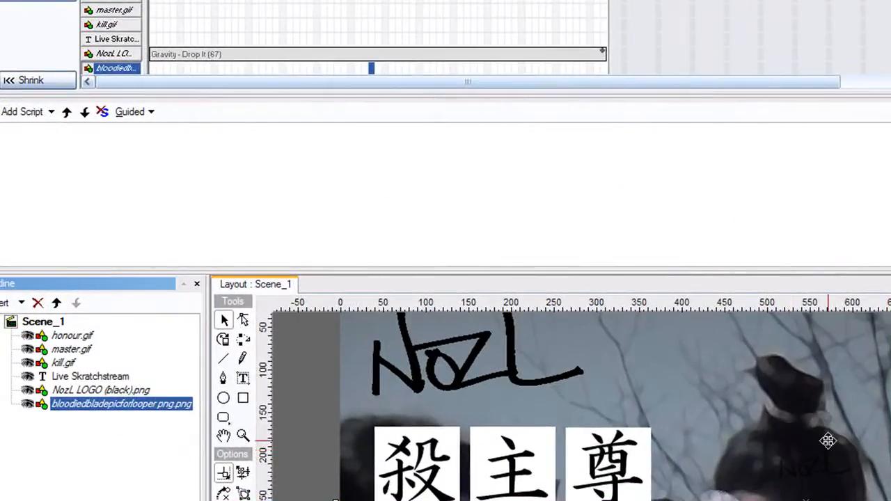
Add an on (press) button event to the bloodiedbladepicforlooper png.png background image.
left_click(93, 394)
left_click(96, 404)
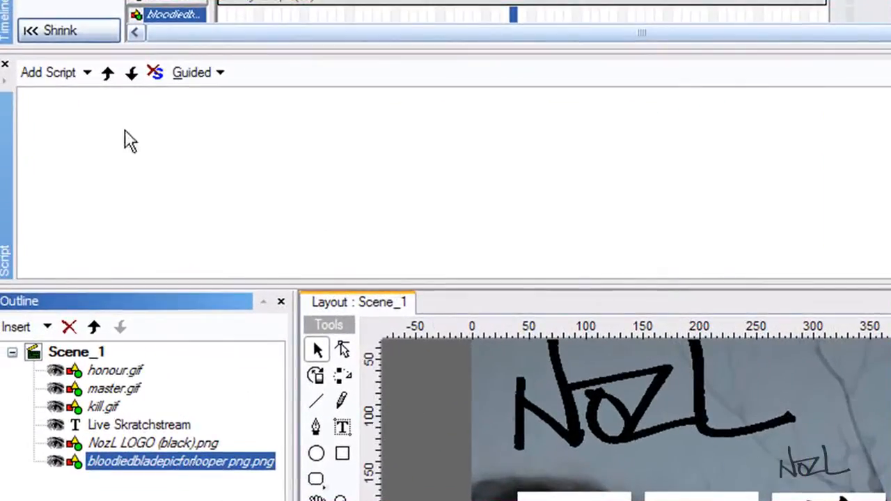
left_click(88, 74)
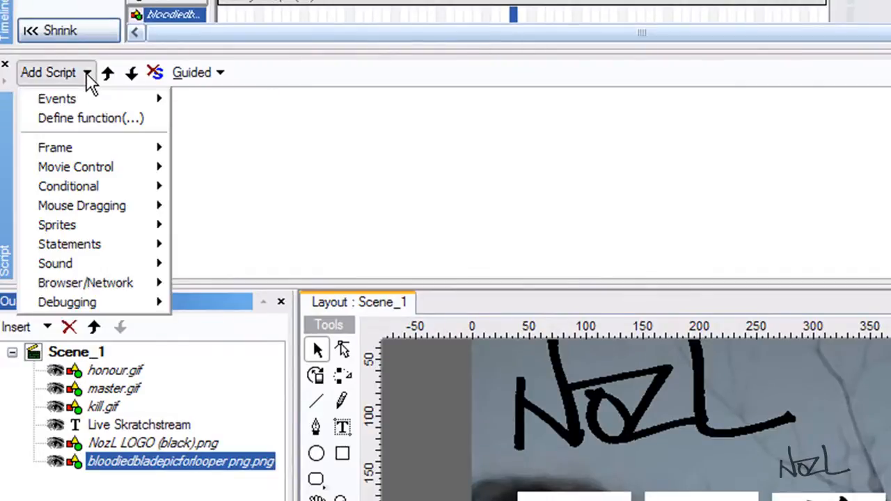
mouse_move(87, 96)
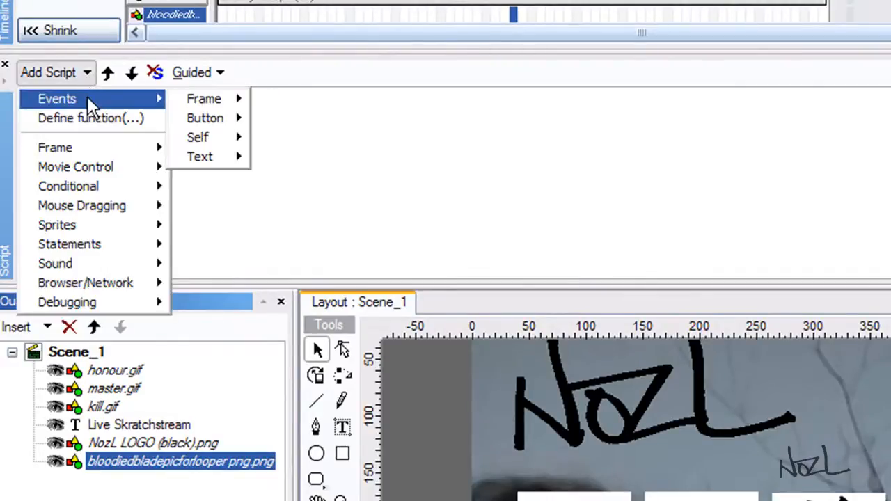
mouse_move(191, 113)
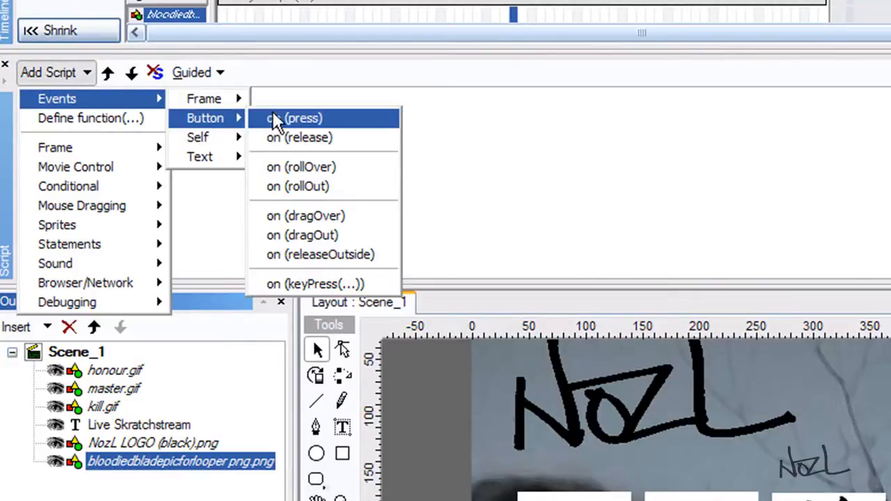
left_click(292, 119)
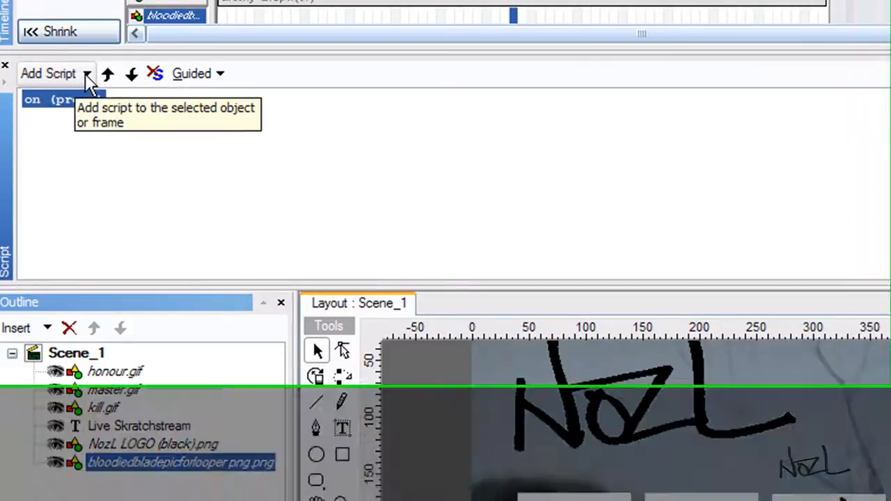
Add a stopAllSounds() action to the background image's press event and test it by playing and stopping the movie.
left_click(87, 74)
mouse_move(96, 379)
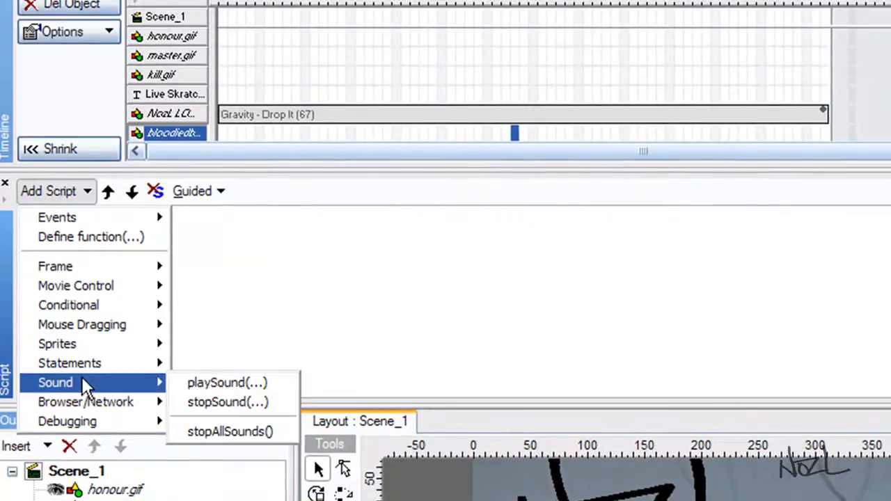
left_click(223, 430)
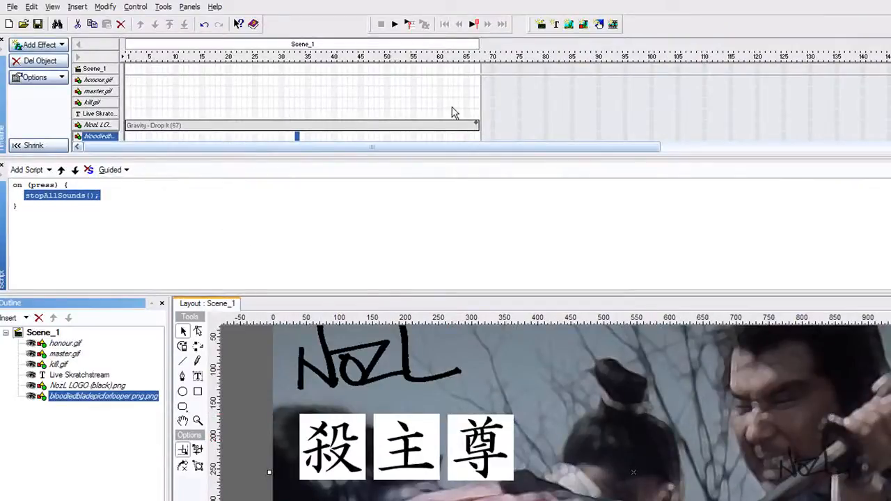
left_click(394, 24)
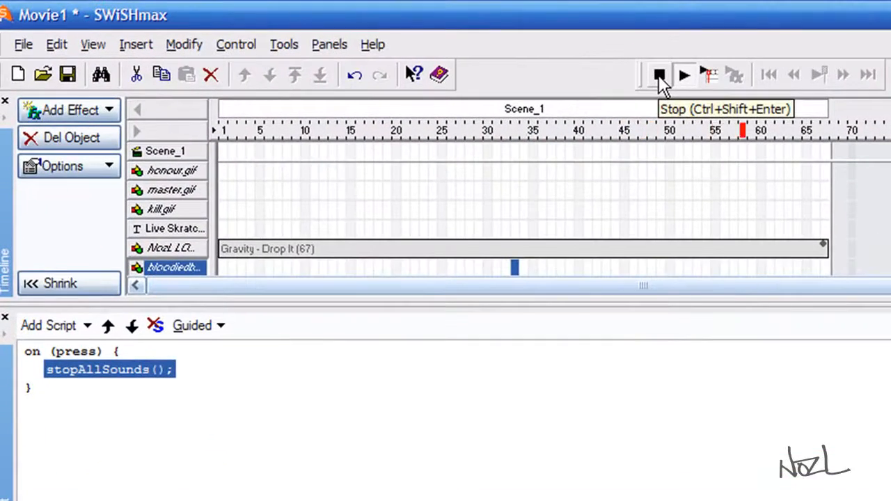
left_click(659, 77)
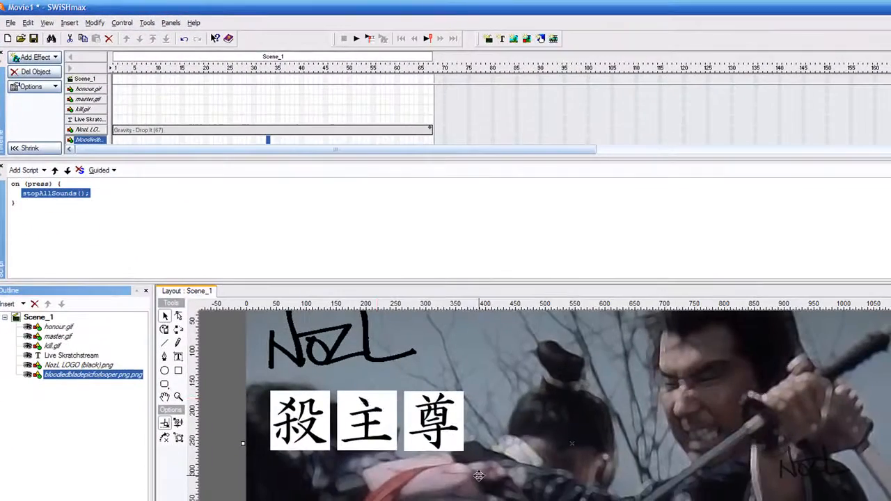
Script the master.gif image with an on (press) button event that runs stopAllSounds().
left_click(368, 427)
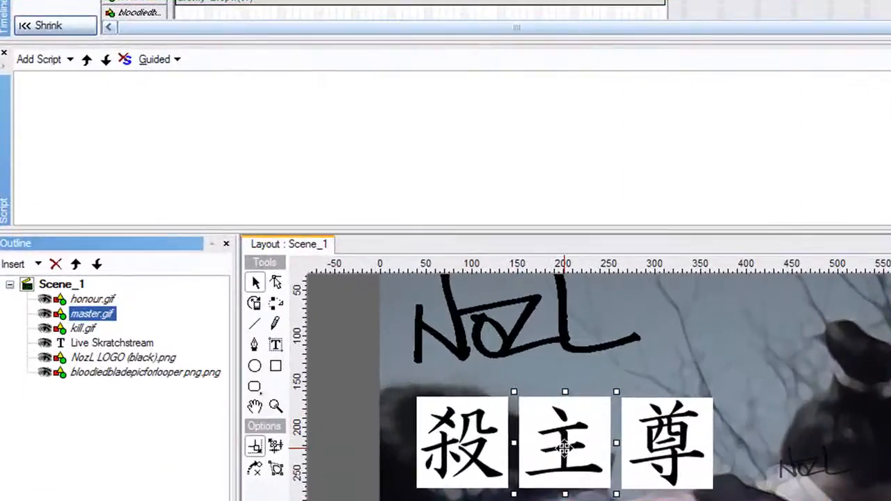
left_click(461, 449)
left_click(540, 449)
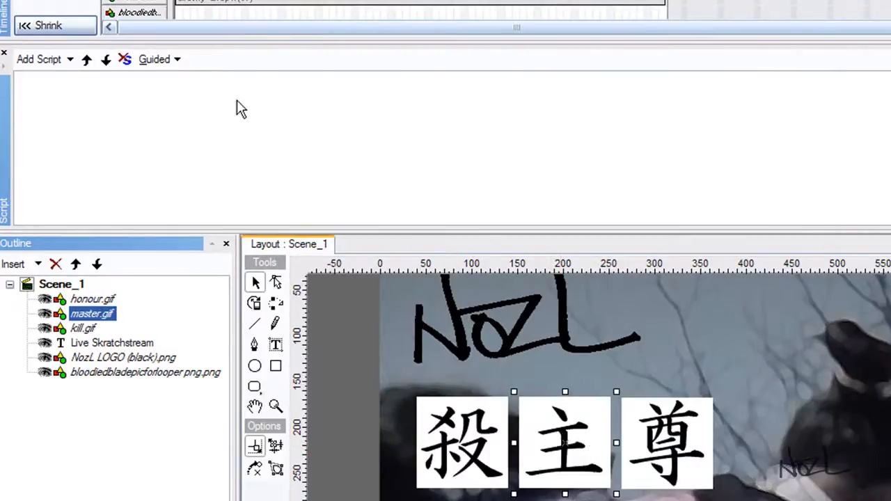
left_click(68, 60)
mouse_move(75, 86)
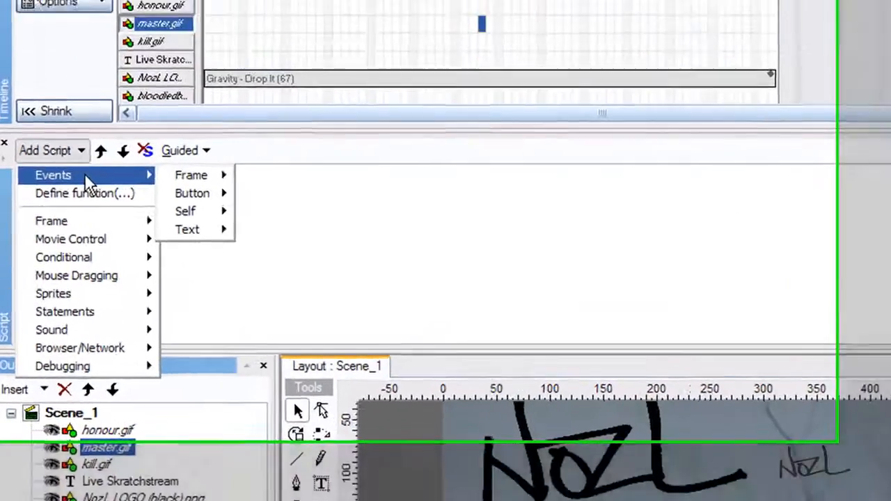
mouse_move(165, 101)
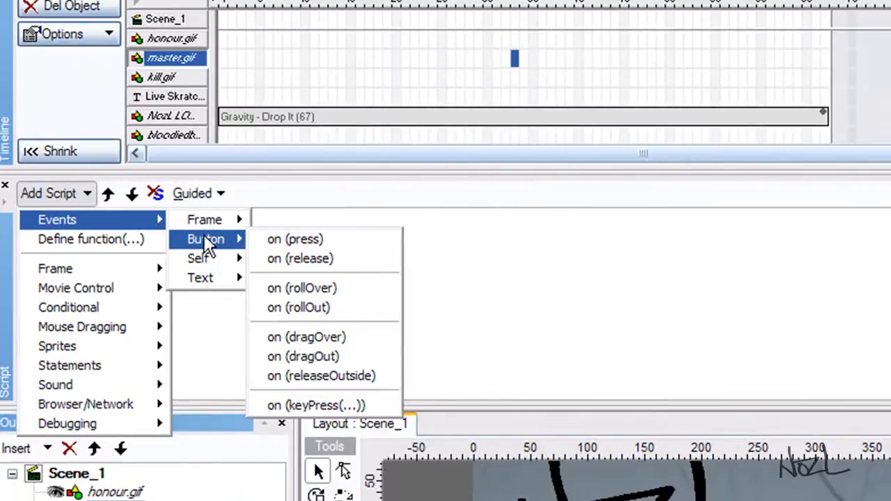
left_click(289, 241)
left_click(88, 196)
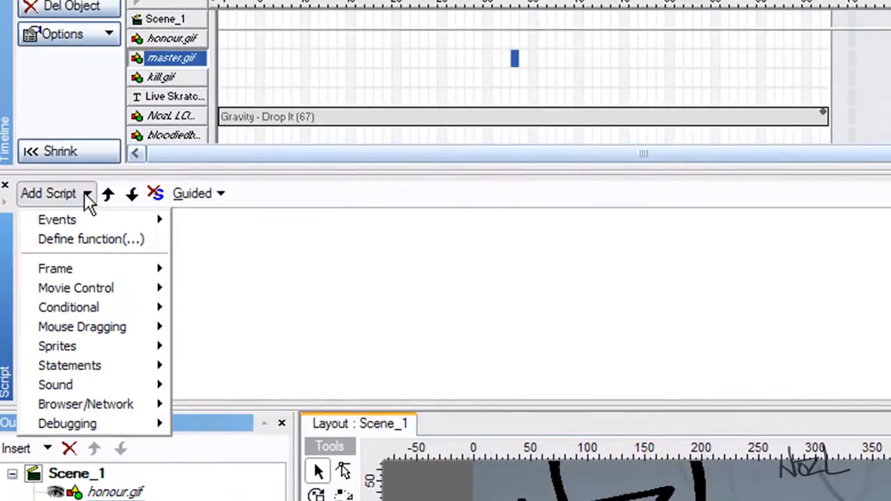
mouse_move(76, 387)
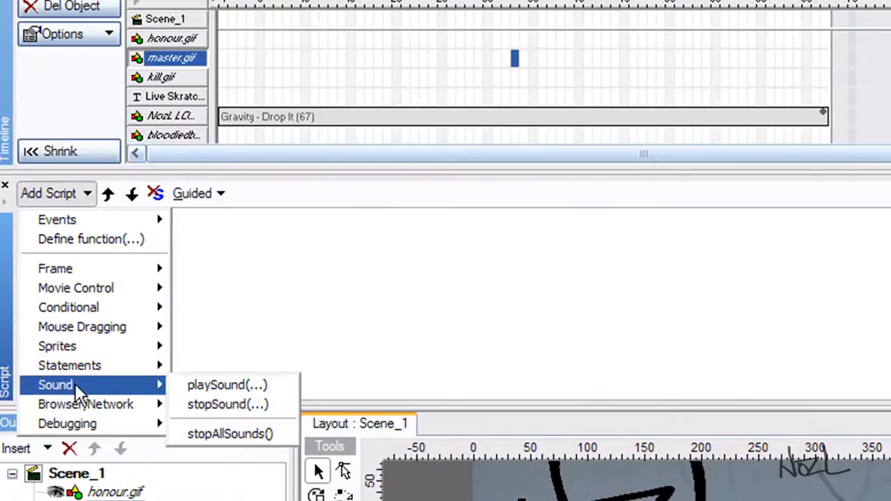
left_click(223, 435)
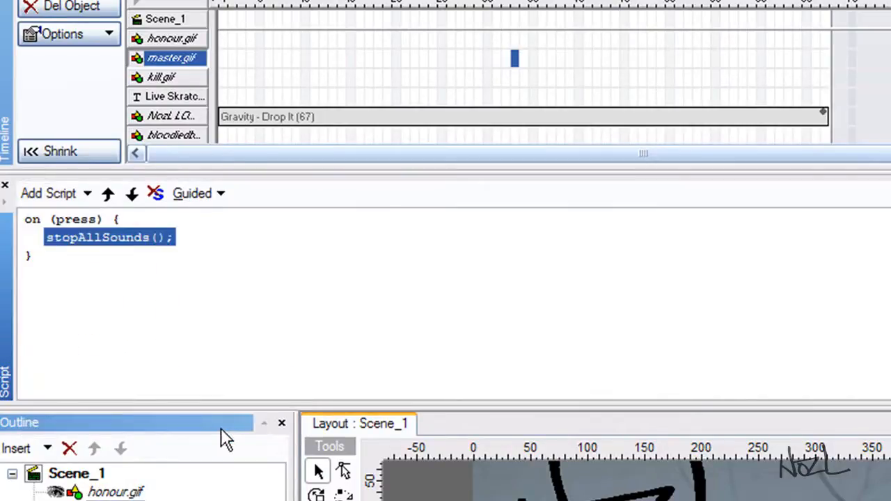
Add an on (release) button event with a playSound action to the master.gif script.
left_click(87, 195)
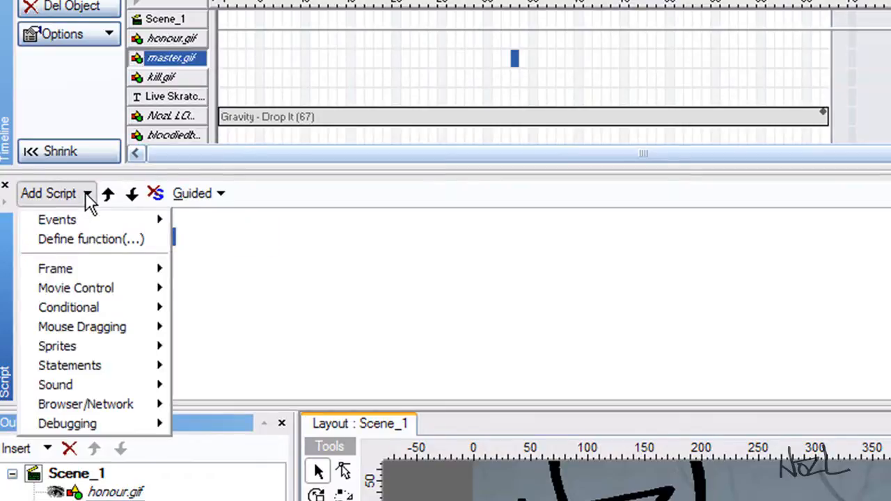
mouse_move(81, 221)
mouse_move(207, 241)
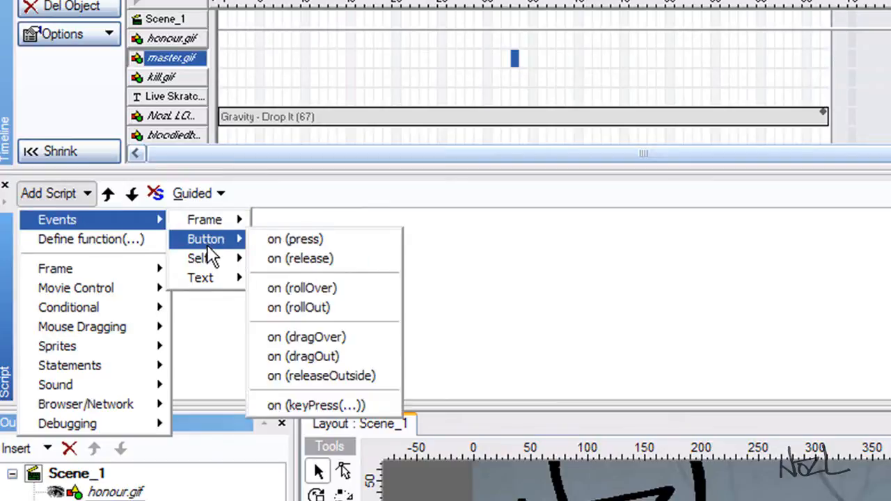
left_click(276, 258)
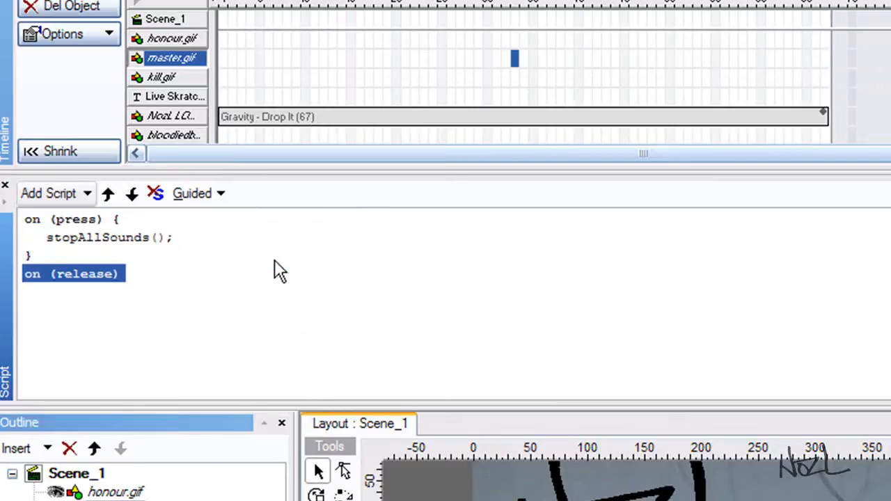
left_click(80, 198)
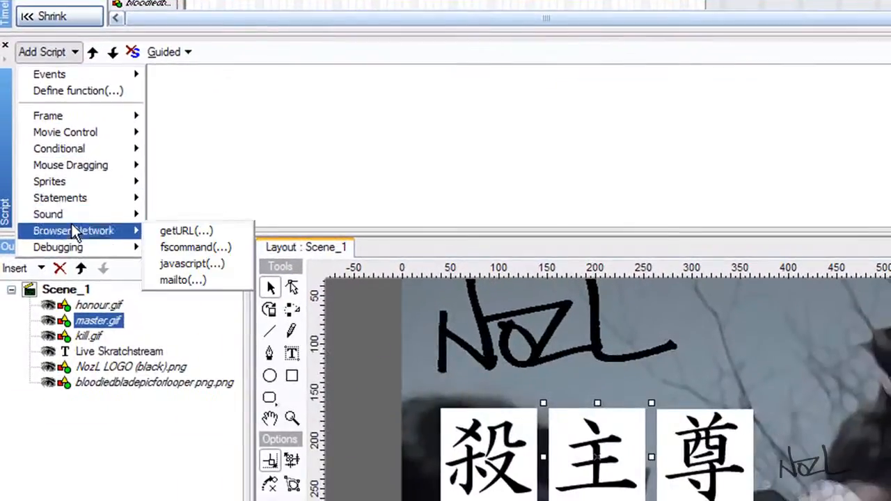
mouse_move(59, 339)
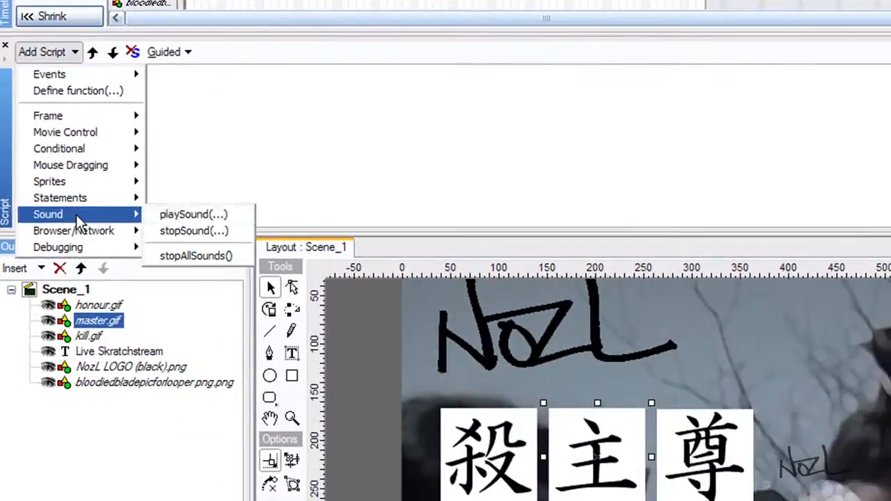
left_click(187, 215)
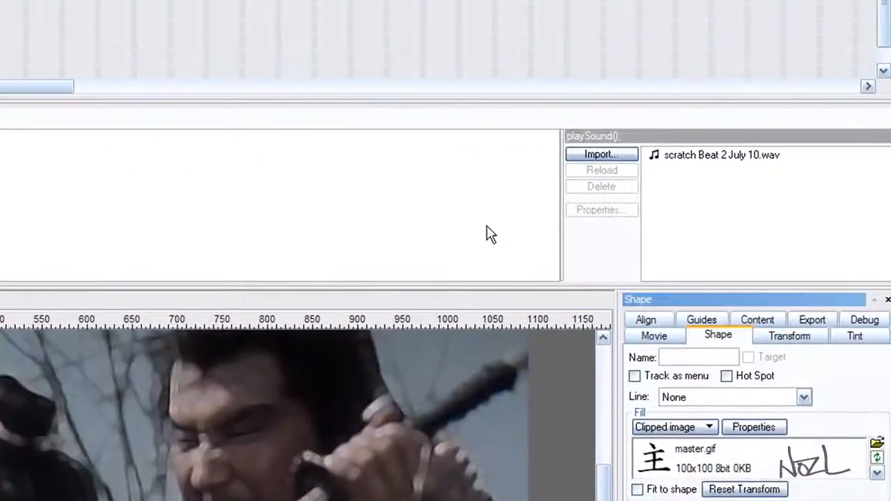
Import scratch Beat 3 July 10.wav from the scratch beats folder and assign it to the master.gif playSound action.
left_click(601, 157)
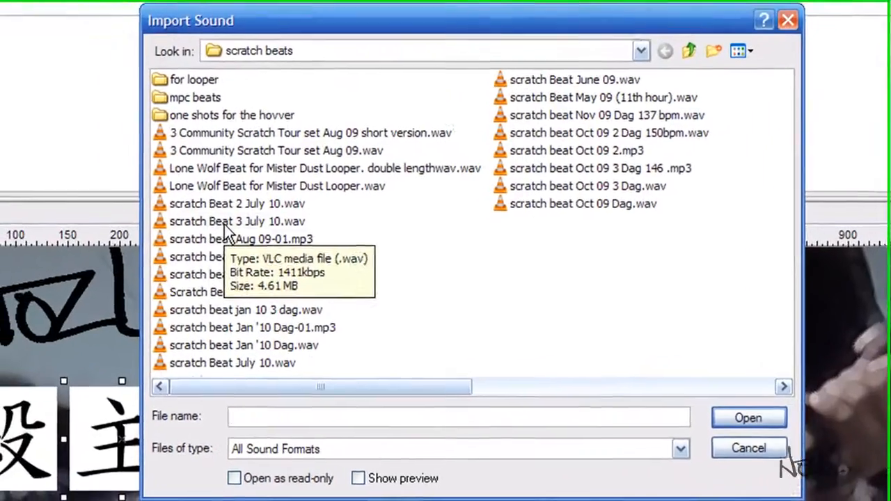
left_click(166, 270)
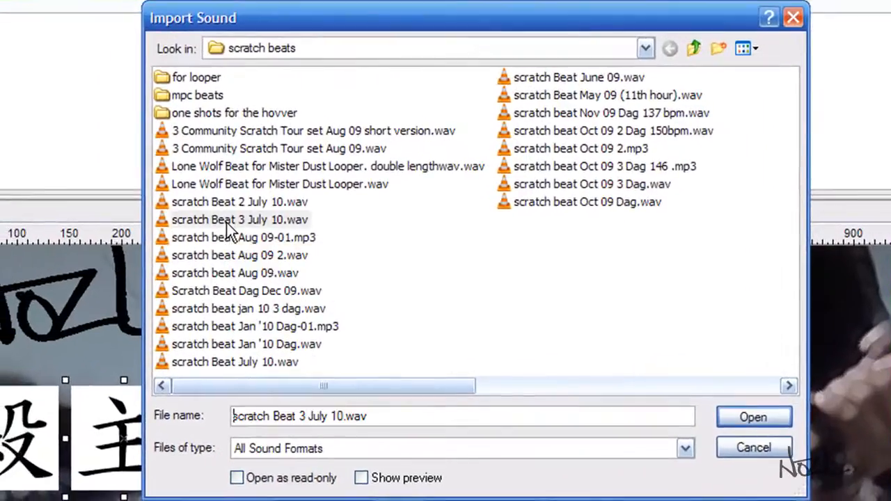
left_click(745, 416)
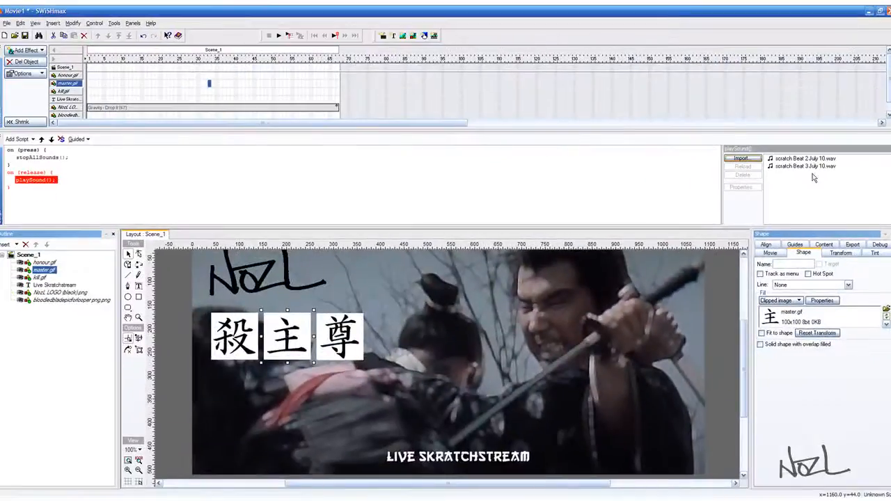
left_click(795, 167)
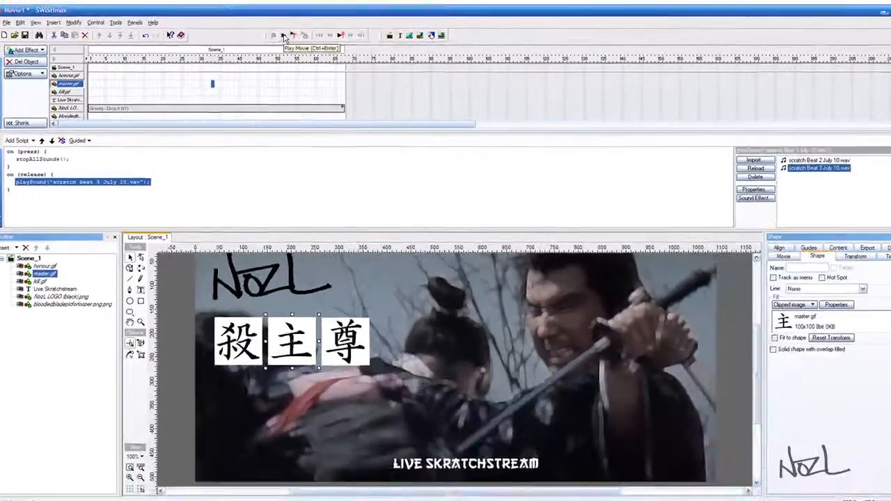
Play the movie to test the master.gif button, stop the playback, and deselect the playSound line.
left_click(420, 25)
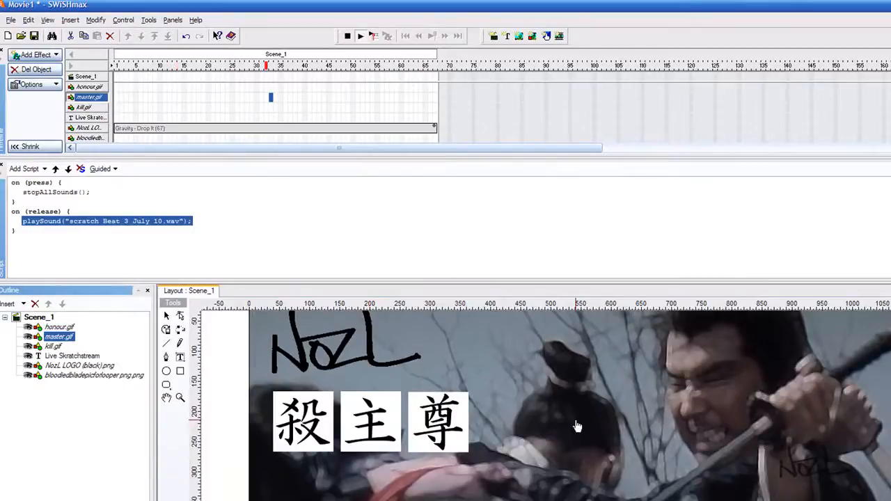
left_click(346, 37)
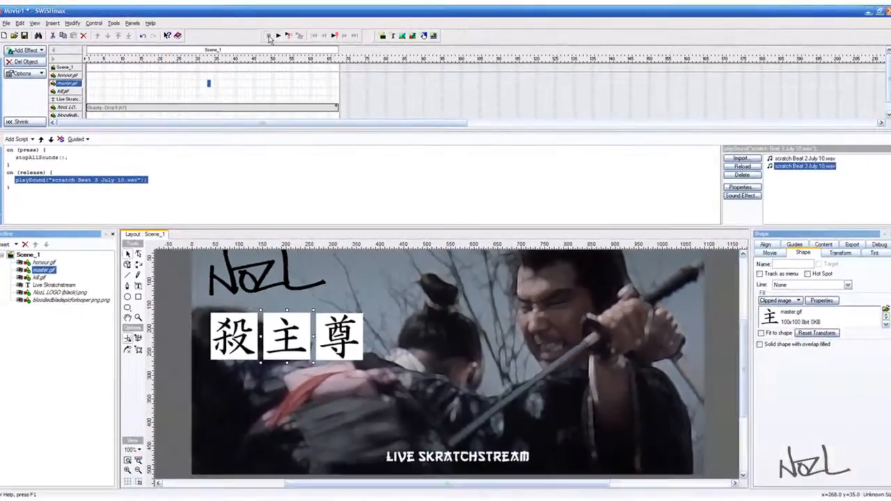
left_click(260, 182)
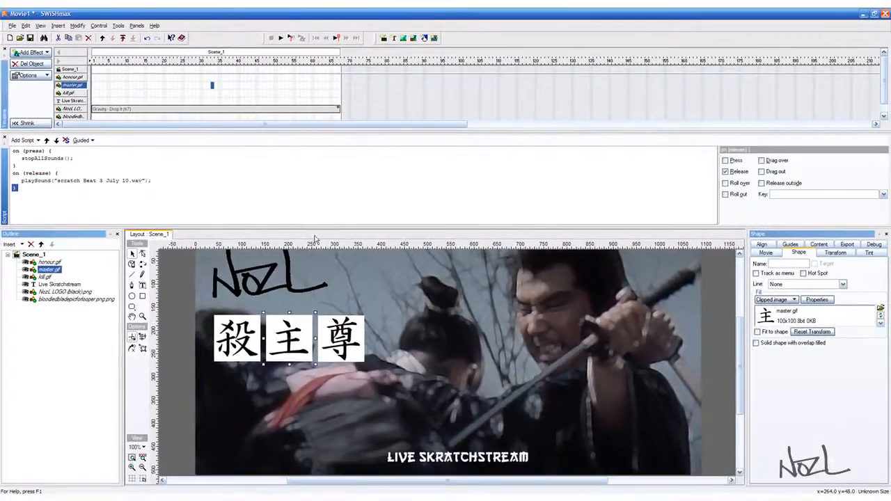